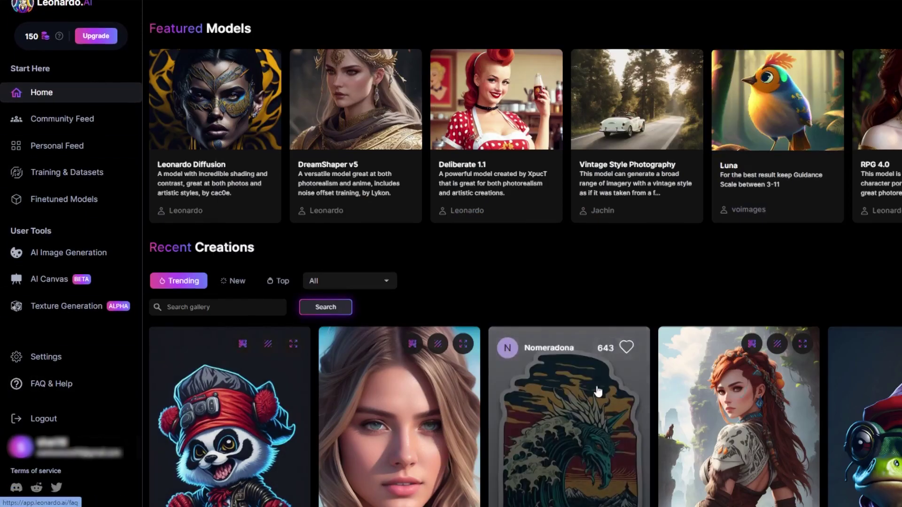
- Browse the Recent Creations gallery and examine the prompt and generation details of the pirate panda sticker image
{"action": "scroll", "coordinate": [587, 399], "scroll_direction": "down", "scroll_amount": 14}
{"action": "scroll", "coordinate": [378, 343], "scroll_direction": "up", "scroll_amount": 15}
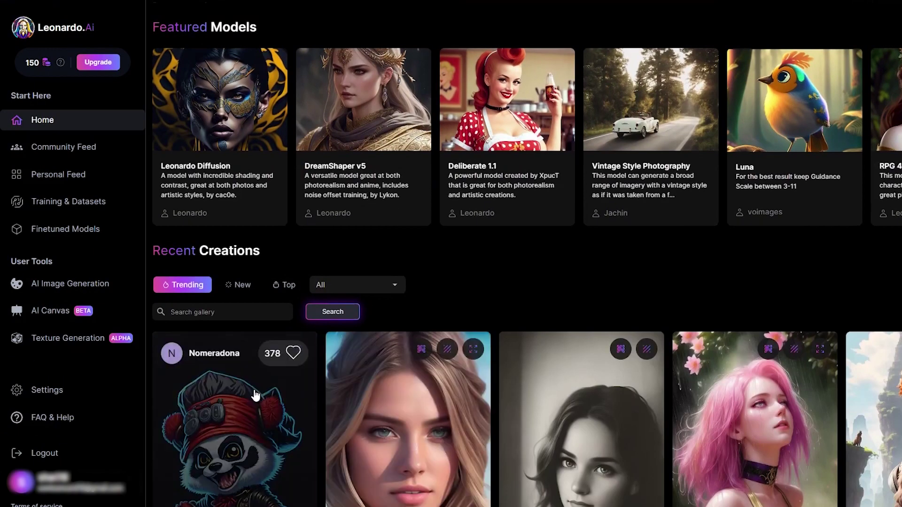
{"action": "left_click", "coordinate": [255, 399]}
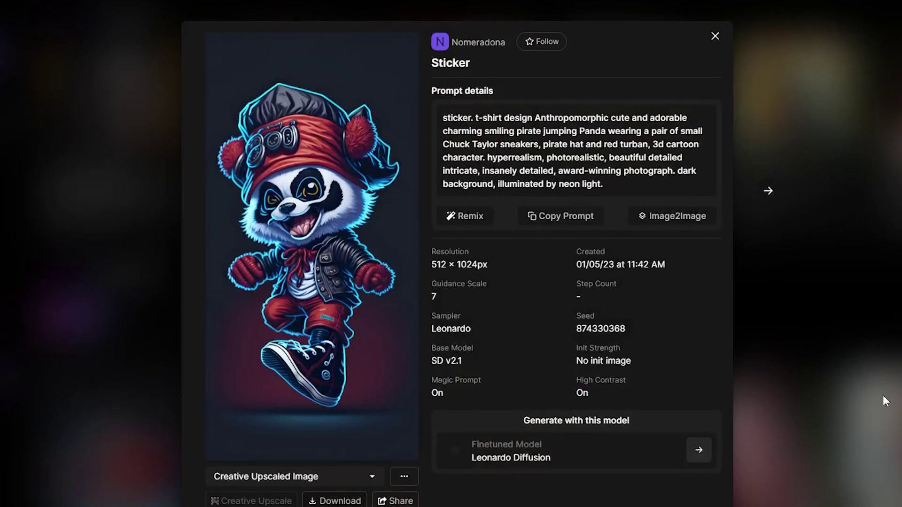
{"action": "scroll", "coordinate": [881, 392], "scroll_direction": "down", "scroll_amount": 2}
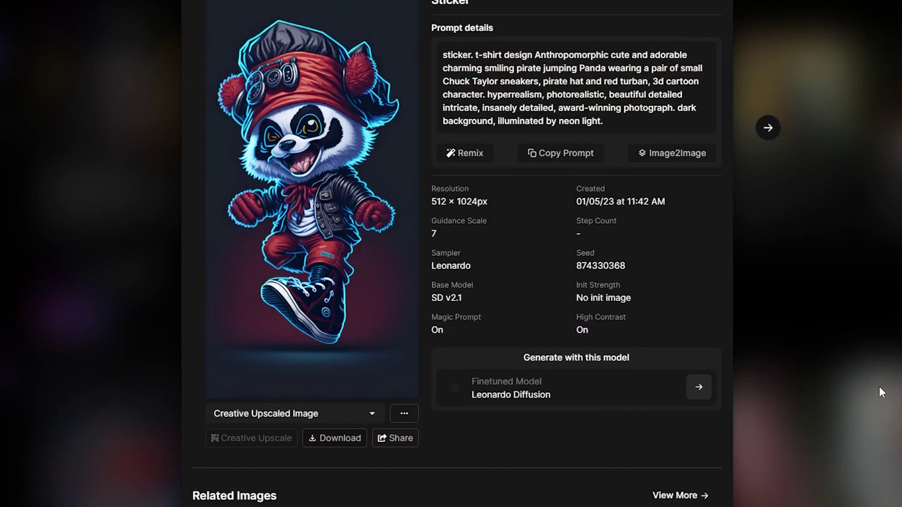
{"action": "scroll", "coordinate": [878, 386], "scroll_direction": "up", "scroll_amount": 2}
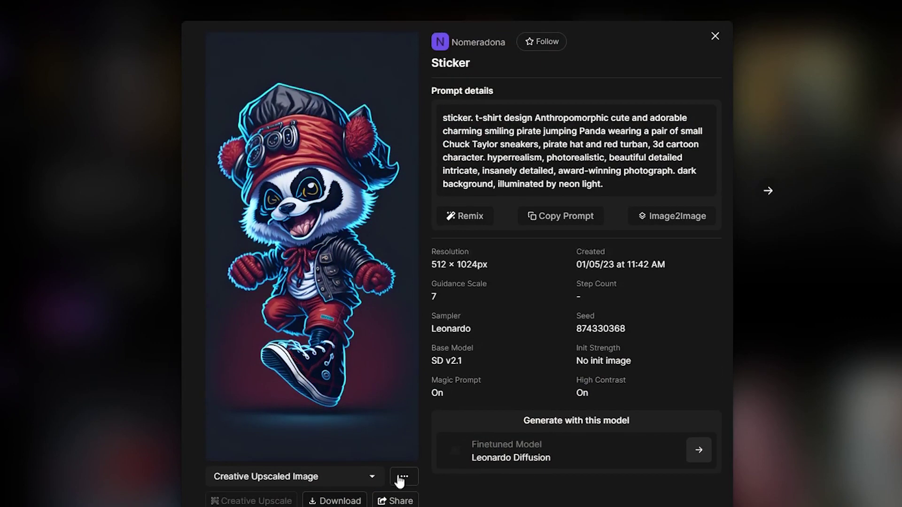
- Compare the Original Image and Creative Upscaled Image versions of the panda sticker
{"action": "left_click", "coordinate": [356, 477]}
{"action": "left_click", "coordinate": [335, 491]}
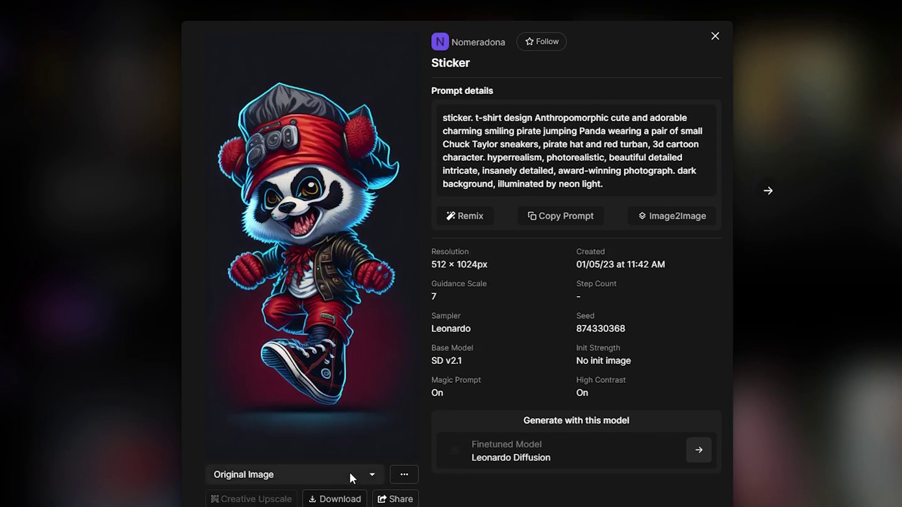
{"action": "left_click", "coordinate": [349, 472]}
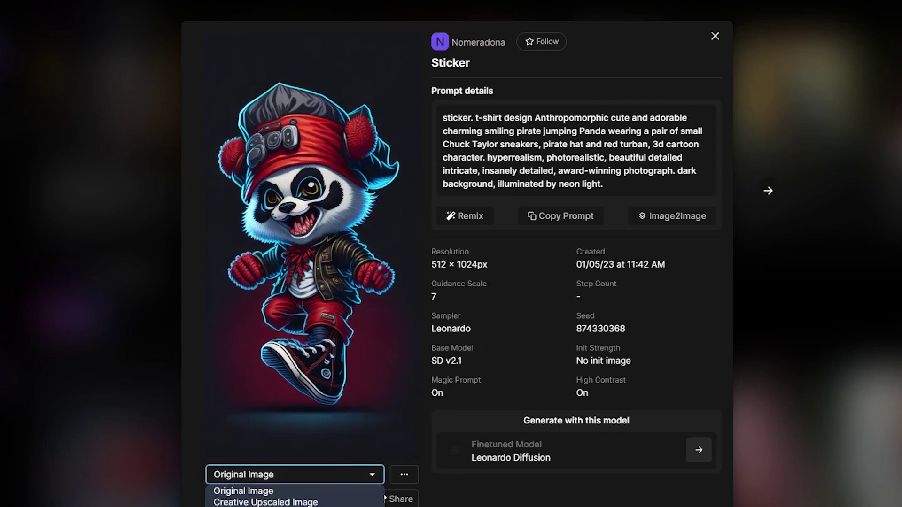
{"action": "key", "text": "Down"}
{"action": "key", "text": "Down"}
{"action": "key", "text": "Return"}
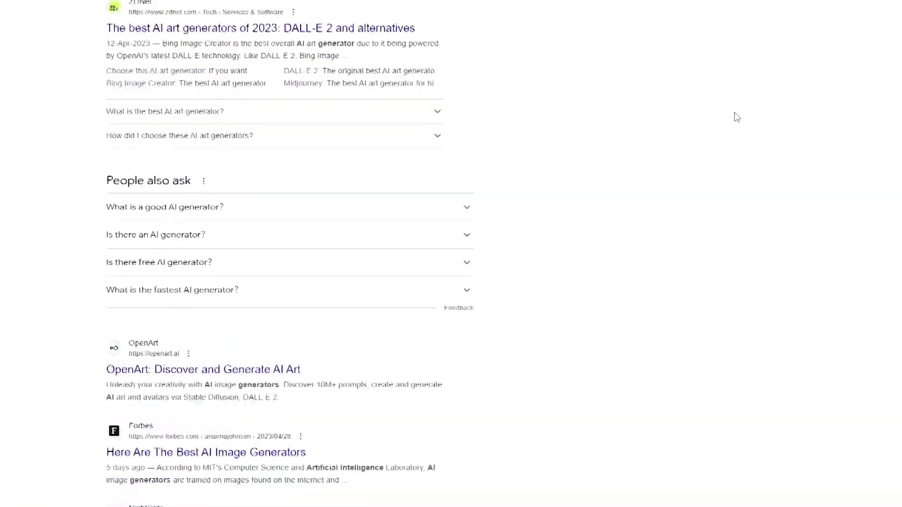
- Look through the Google search results for AI art generators
{"action": "scroll", "coordinate": [737, 118], "scroll_direction": "down", "scroll_amount": 7}
{"action": "scroll", "coordinate": [737, 117], "scroll_direction": "down", "scroll_amount": 2}
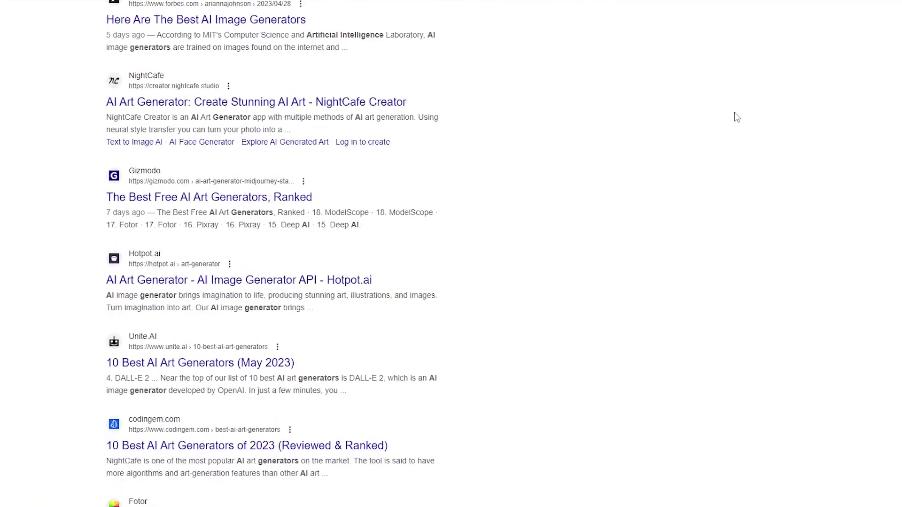
{"action": "scroll", "coordinate": [737, 118], "scroll_direction": "down", "scroll_amount": 7}
{"action": "scroll", "coordinate": [737, 118], "scroll_direction": "up", "scroll_amount": 3}
{"action": "scroll", "coordinate": [737, 118], "scroll_direction": "up", "scroll_amount": 9}
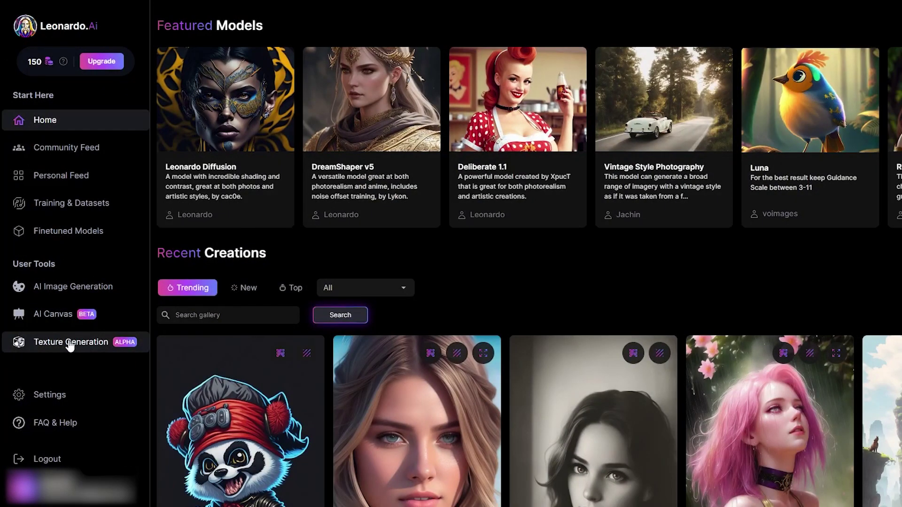
- Open the Texture Generation tool and bring up the option to upload a new object
{"action": "left_click", "coordinate": [70, 344]}
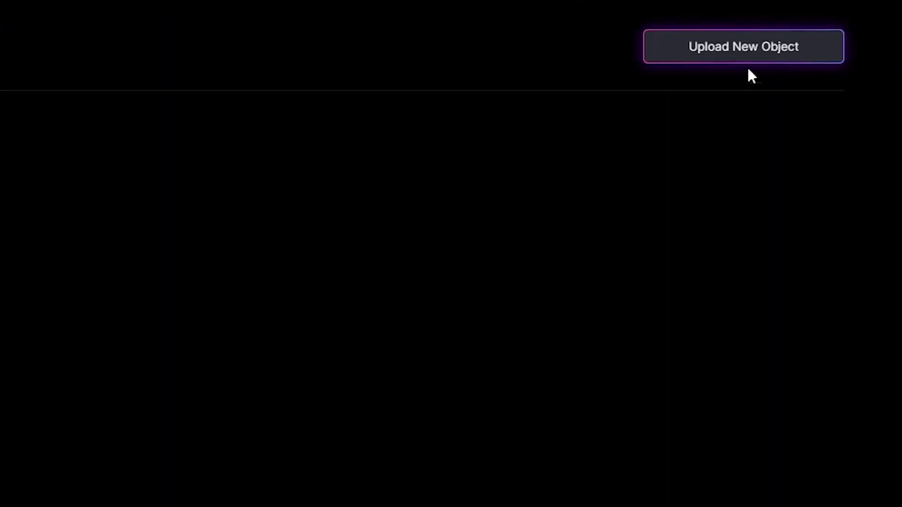
{"action": "left_click", "coordinate": [754, 60]}
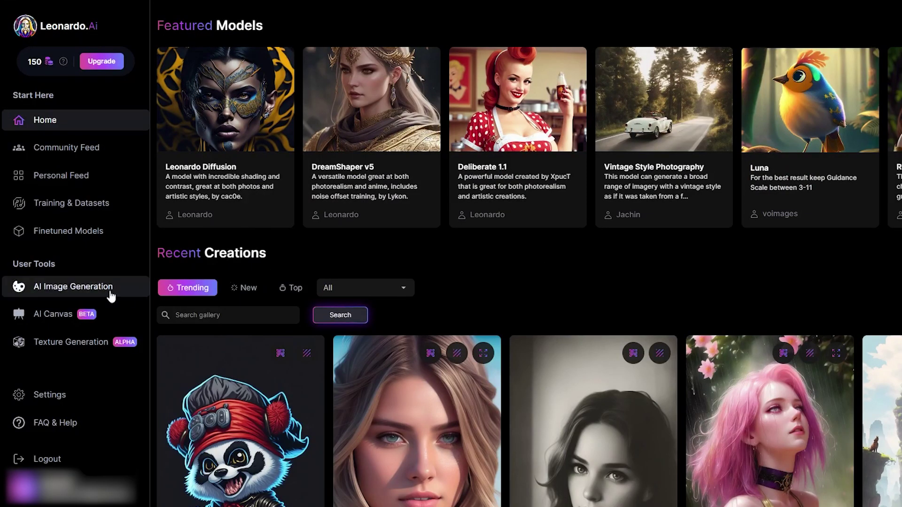
- Open the AI Image Generation tool and enter the prompt "Here is Where you write your prompt"
{"action": "left_click", "coordinate": [67, 293]}
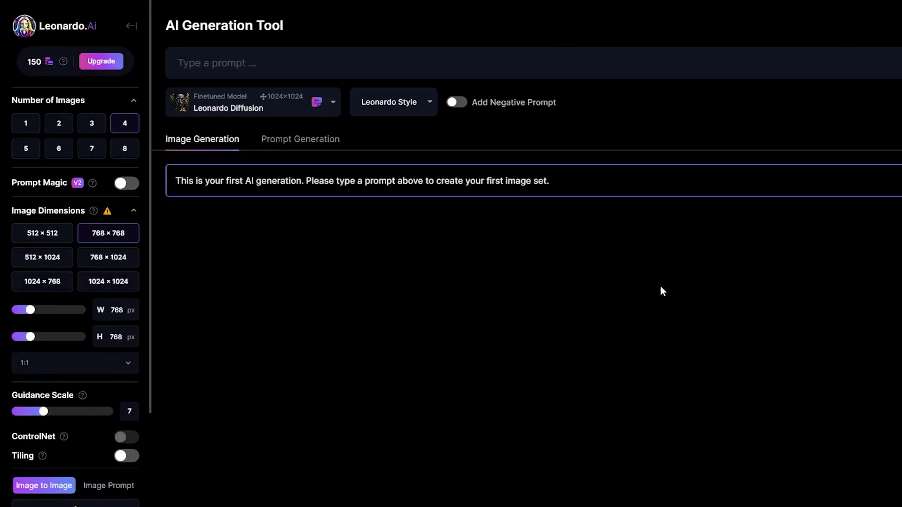
{"action": "left_click", "coordinate": [486, 62]}
{"action": "type", "text": "Here is Where you write y"}
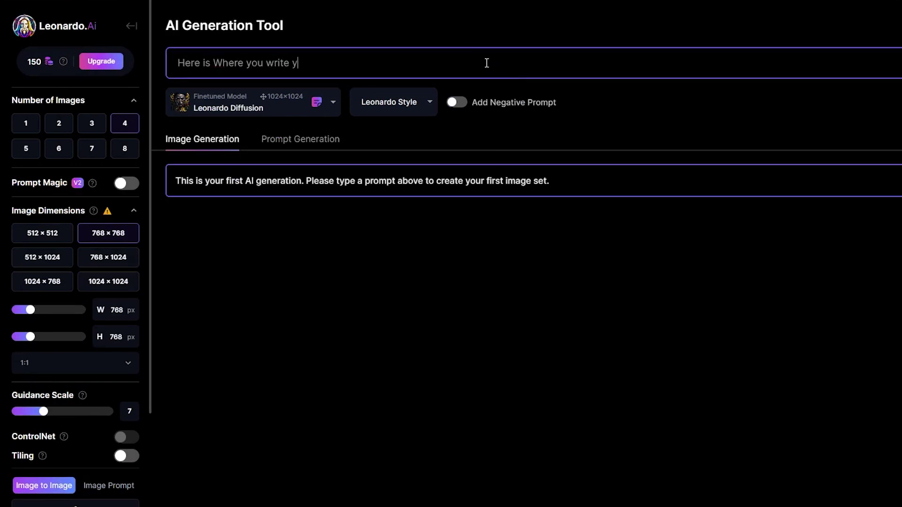
{"action": "type", "text": "our prompt"}
{"action": "left_click", "coordinate": [432, 354]}
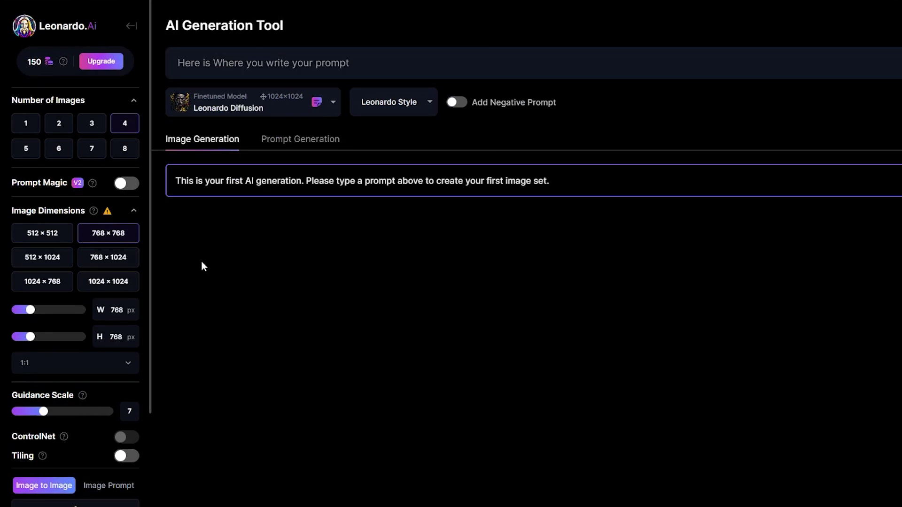
- Review the generation settings, collapsing and re-expanding the Number of Images section
{"action": "scroll", "coordinate": [79, 448], "scroll_direction": "down", "scroll_amount": 3}
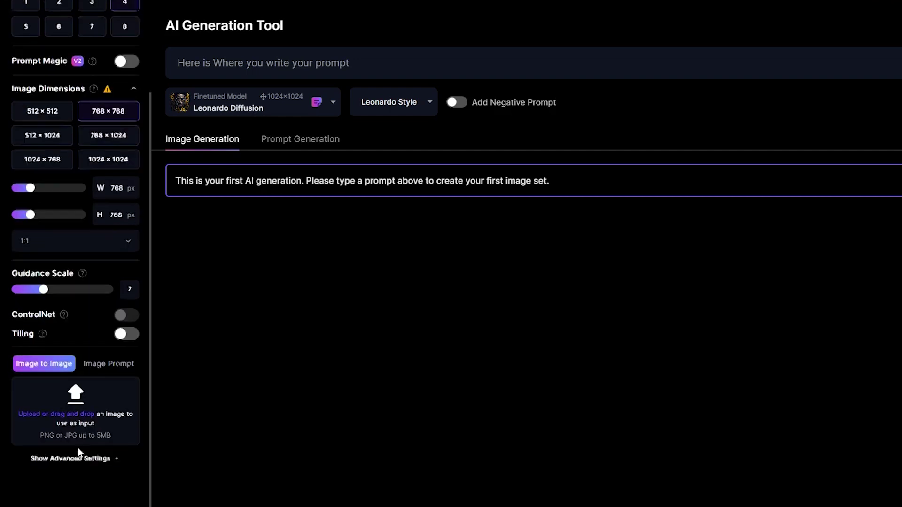
{"action": "scroll", "coordinate": [79, 453], "scroll_direction": "up", "scroll_amount": 3}
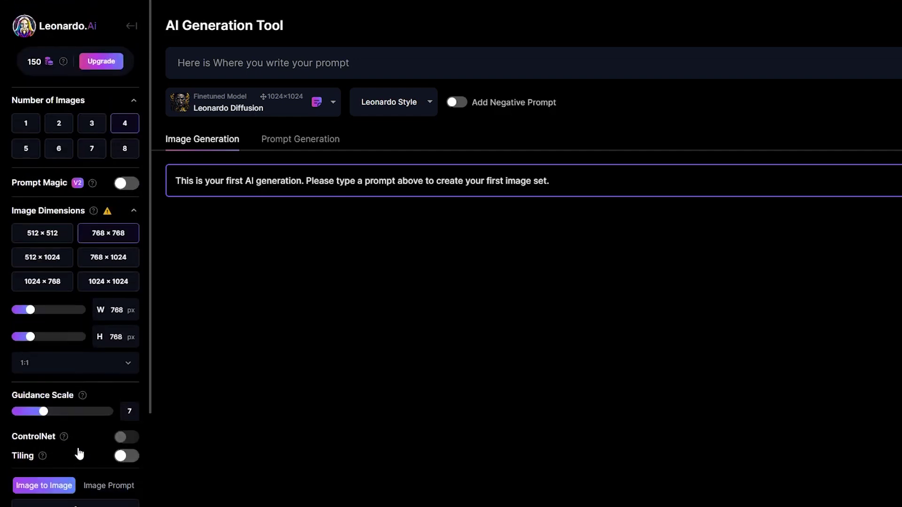
{"action": "left_click", "coordinate": [134, 102]}
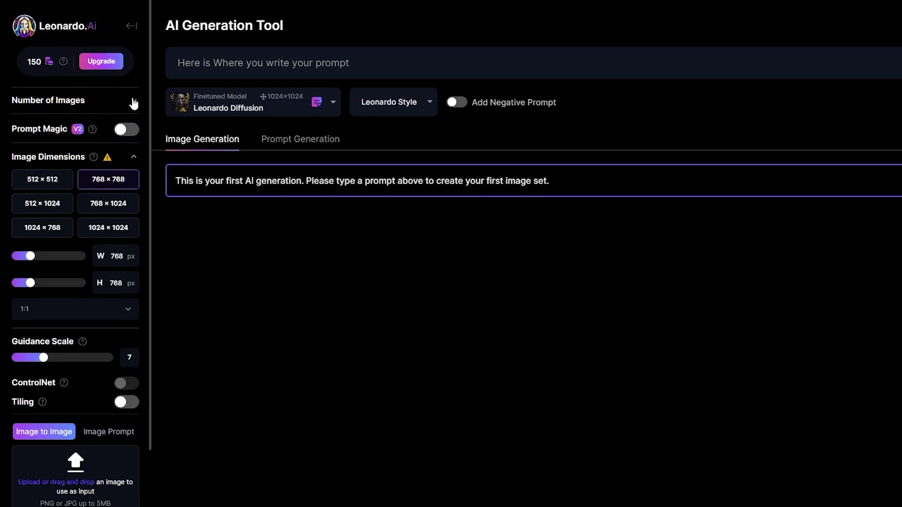
{"action": "left_click", "coordinate": [134, 102]}
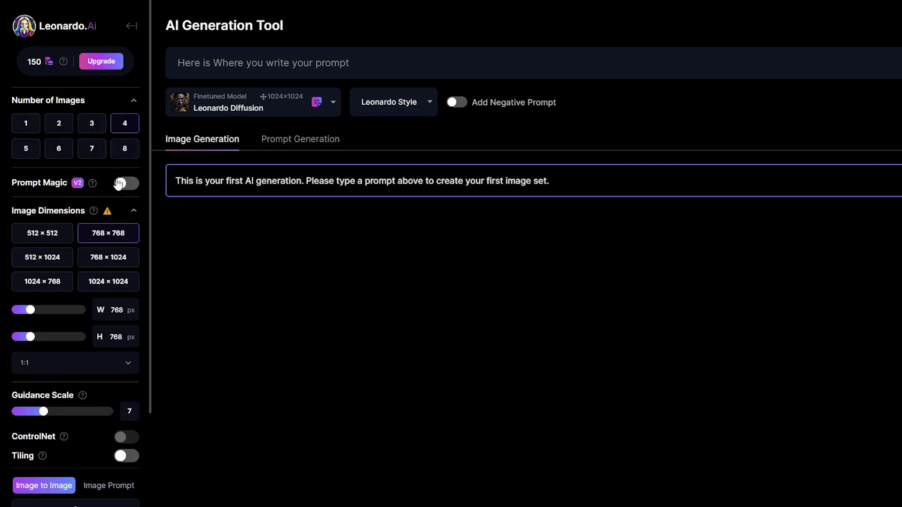
- Try 1024 × 1024 and 768 × 768, check the model's resolution note, and set the image dimensions to 1024 × 1024
{"action": "left_click", "coordinate": [109, 280]}
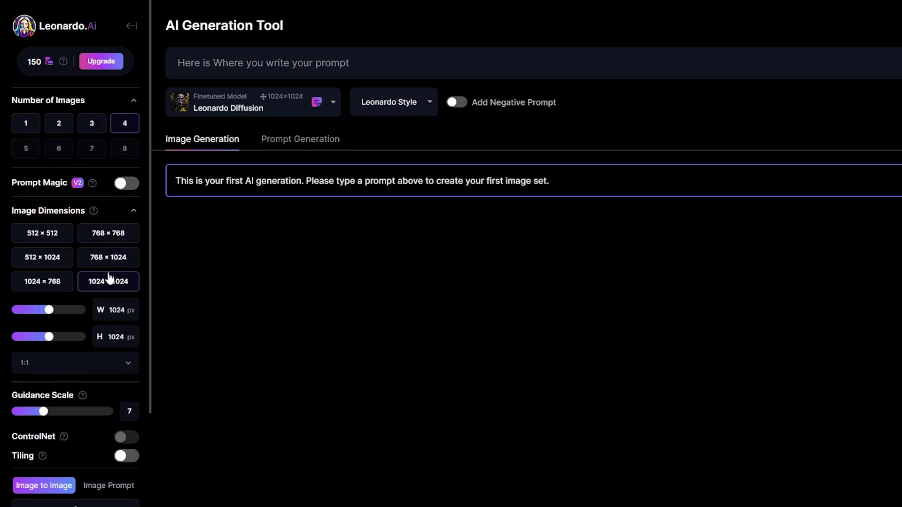
{"action": "left_click", "coordinate": [112, 230]}
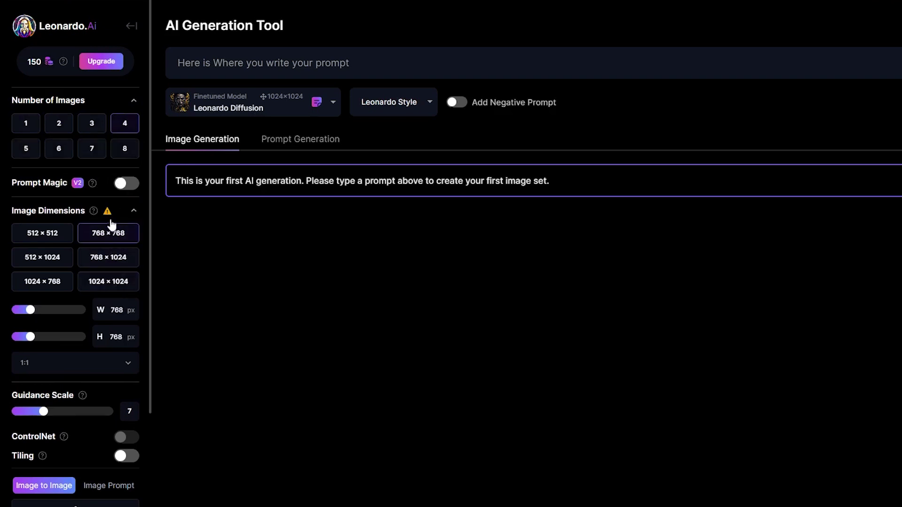
{"action": "mouse_move", "coordinate": [109, 213]}
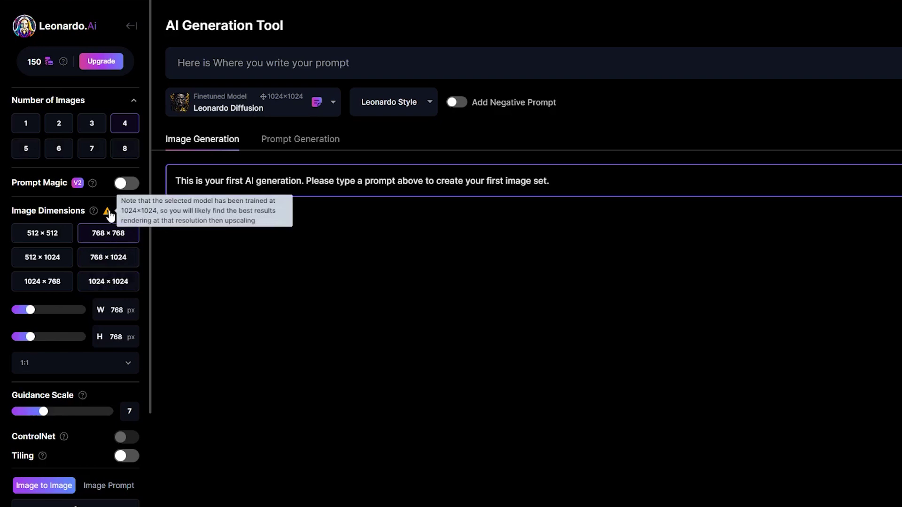
{"action": "left_click", "coordinate": [109, 282]}
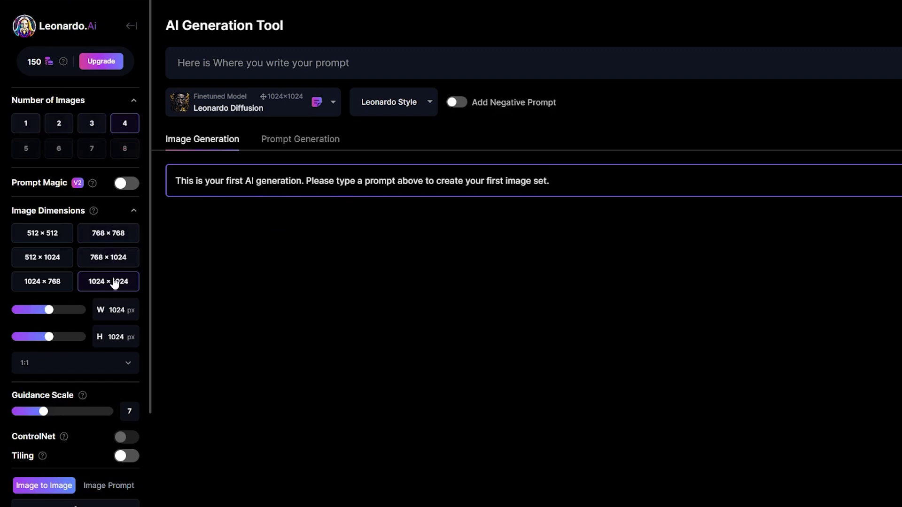
- Lower the guidance scale to 1 and return it to 7
{"action": "scroll", "coordinate": [33, 367], "scroll_direction": "down", "scroll_amount": 2}
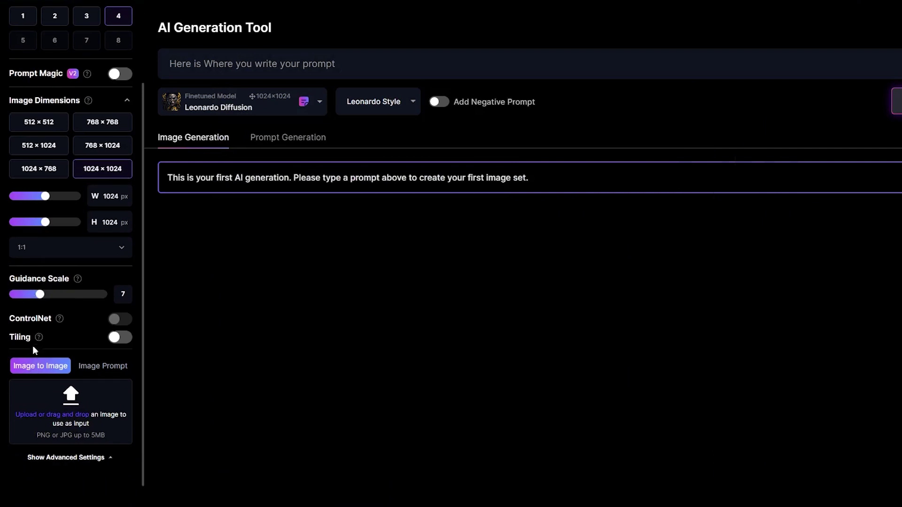
{"action": "mouse_move", "coordinate": [78, 278]}
{"action": "left_click_drag", "start_coordinate": [40, 294], "coordinate": [10, 296]}
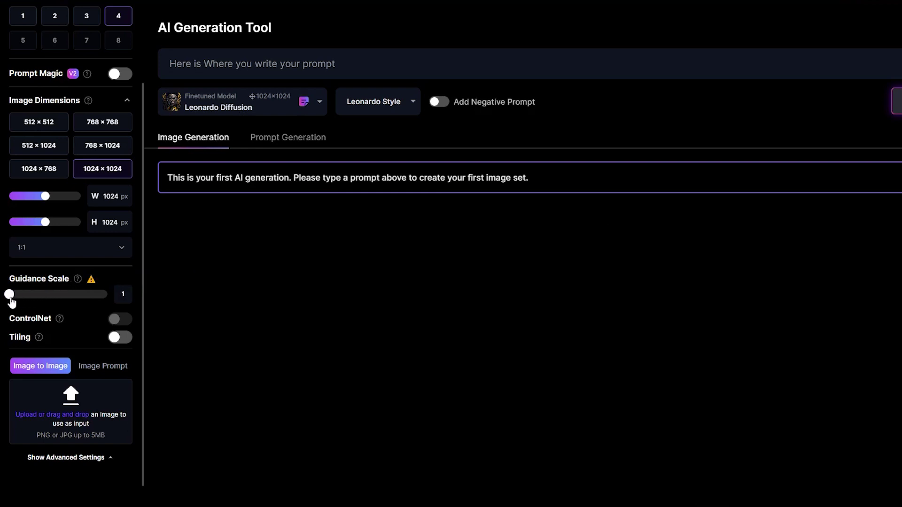
{"action": "left_click_drag", "start_coordinate": [9, 297], "coordinate": [42, 300]}
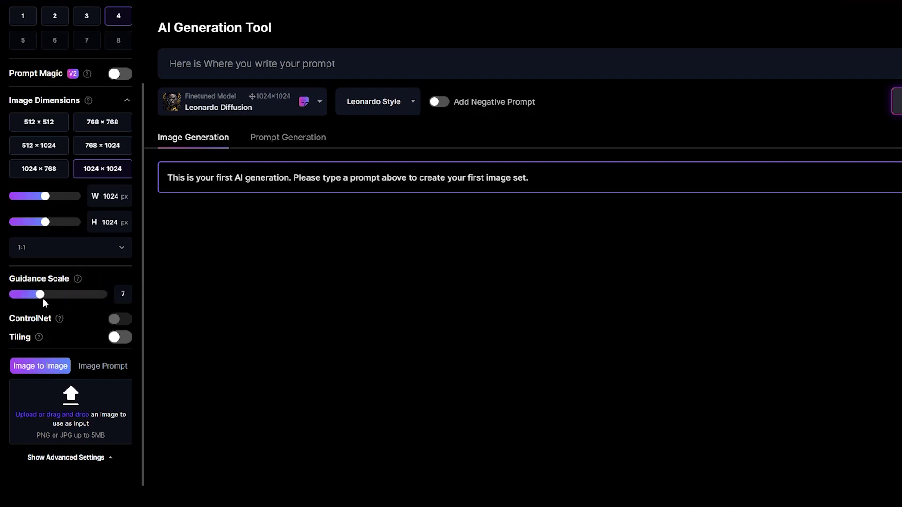
- Check the Tiling description, turn tiling on and switch it off again
{"action": "mouse_move", "coordinate": [39, 337]}
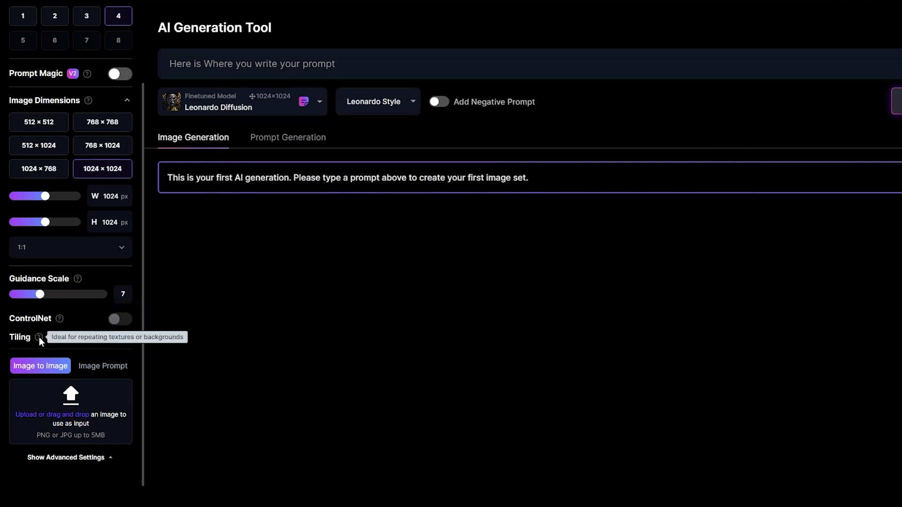
{"action": "left_click", "coordinate": [117, 345]}
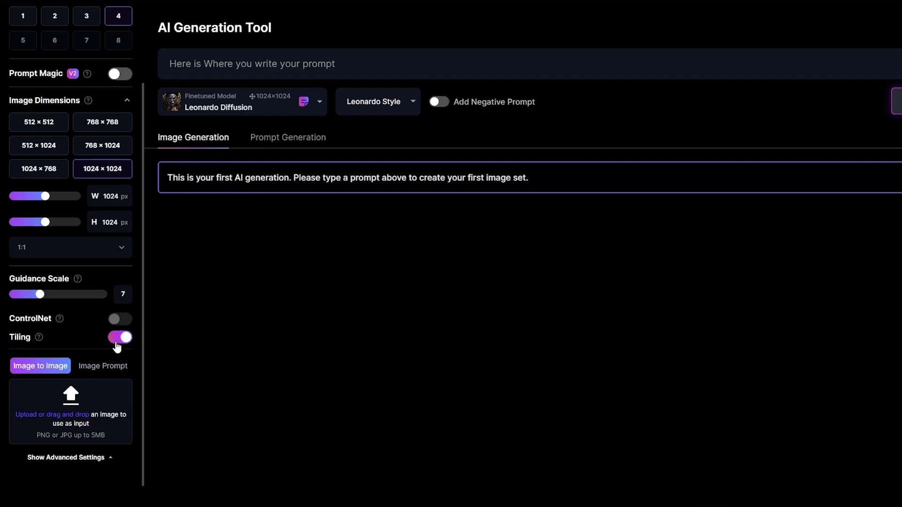
{"action": "left_click", "coordinate": [117, 345]}
- Compare the Image Prompt and Image to Image input modes and select Image Prompt
{"action": "scroll", "coordinate": [1, 371], "scroll_direction": "down", "scroll_amount": 1}
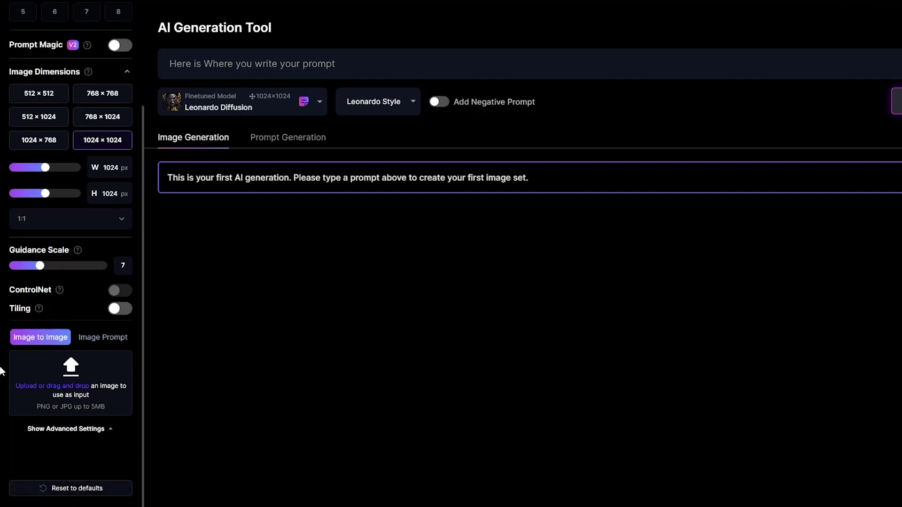
{"action": "left_click", "coordinate": [102, 337]}
{"action": "scroll", "coordinate": [92, 374], "scroll_direction": "down", "scroll_amount": 2}
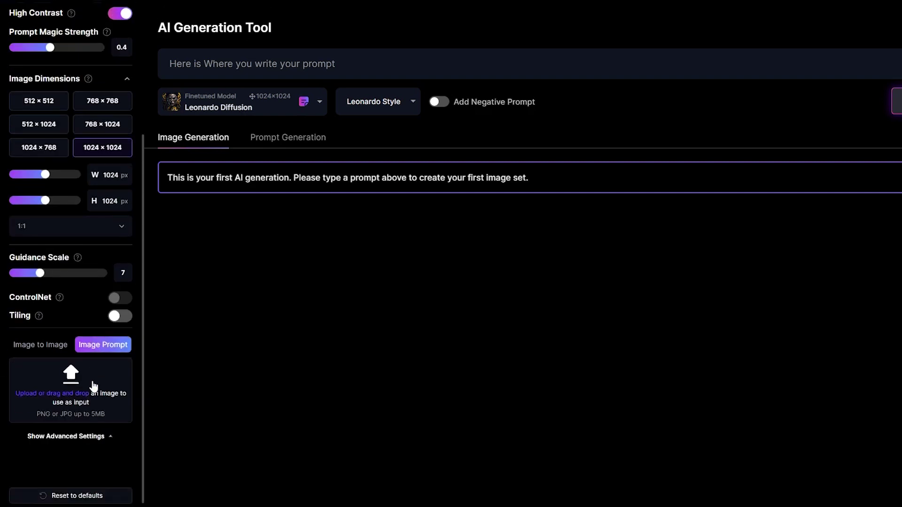
{"action": "left_click", "coordinate": [35, 344]}
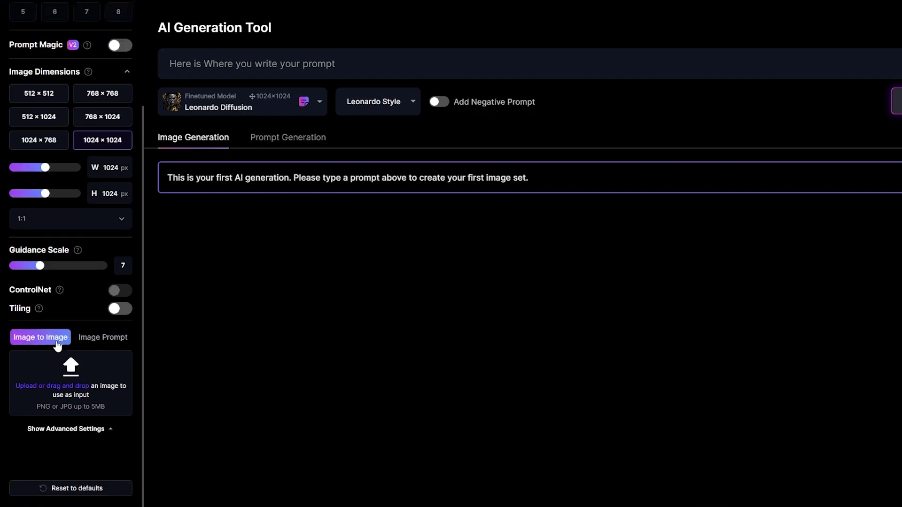
{"action": "left_click", "coordinate": [92, 343]}
{"action": "scroll", "coordinate": [77, 381], "scroll_direction": "down", "scroll_amount": 1}
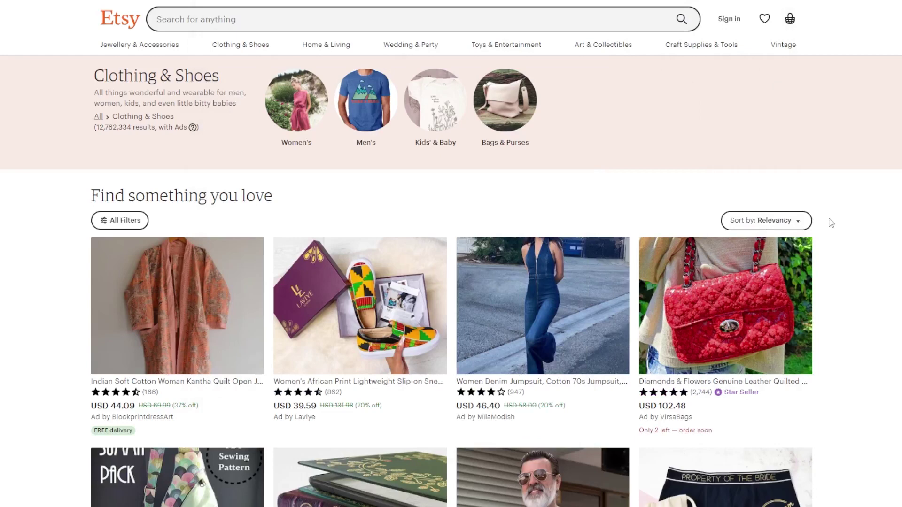
- Browse the Clothing & Shoes listings on Etsy for product design examples
{"action": "scroll", "coordinate": [832, 224], "scroll_direction": "down", "scroll_amount": 1}
{"action": "scroll", "coordinate": [831, 225], "scroll_direction": "down", "scroll_amount": 1}
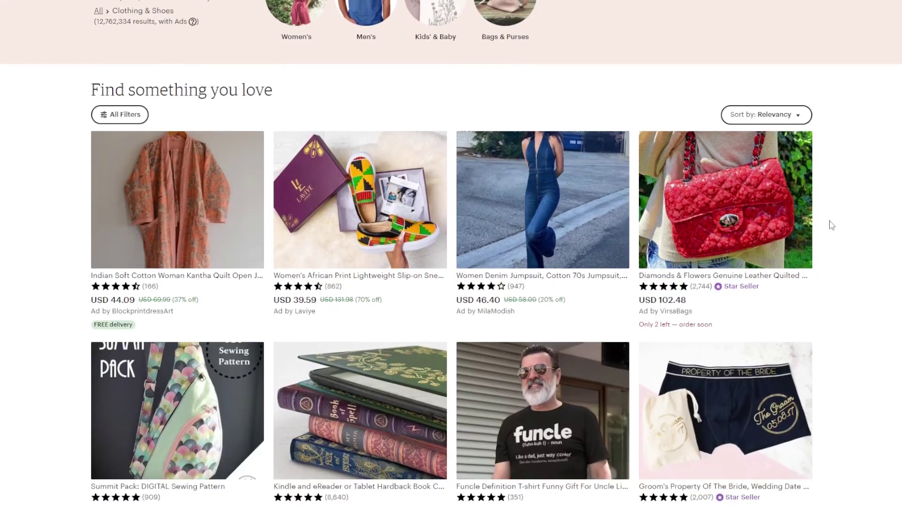
{"action": "scroll", "coordinate": [831, 225], "scroll_direction": "down", "scroll_amount": 4}
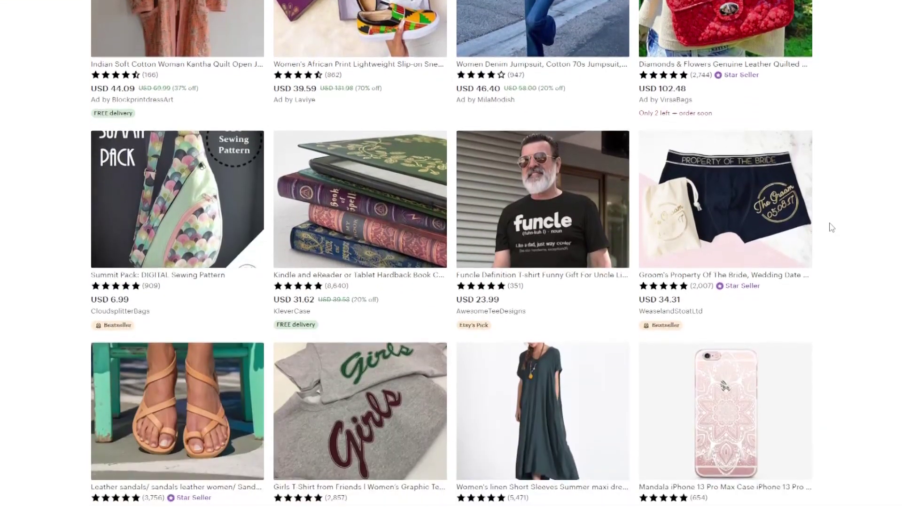
{"action": "scroll", "coordinate": [831, 227], "scroll_direction": "down", "scroll_amount": 3}
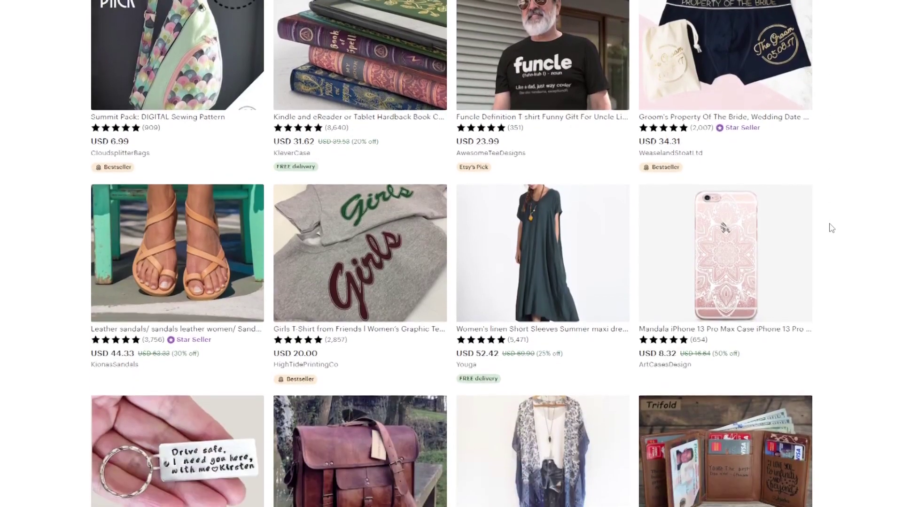
{"action": "scroll", "coordinate": [831, 227], "scroll_direction": "down", "scroll_amount": 1}
{"action": "scroll", "coordinate": [831, 228], "scroll_direction": "down", "scroll_amount": 4}
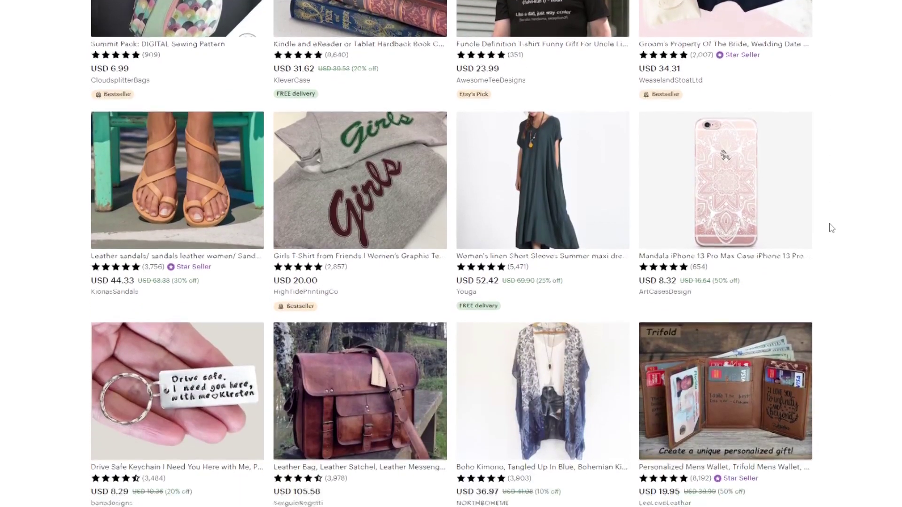
- Look through more Etsy listings for printed shirts, phone cases, bags and personalized accessories
{"action": "scroll", "coordinate": [831, 228], "scroll_direction": "down", "scroll_amount": 4}
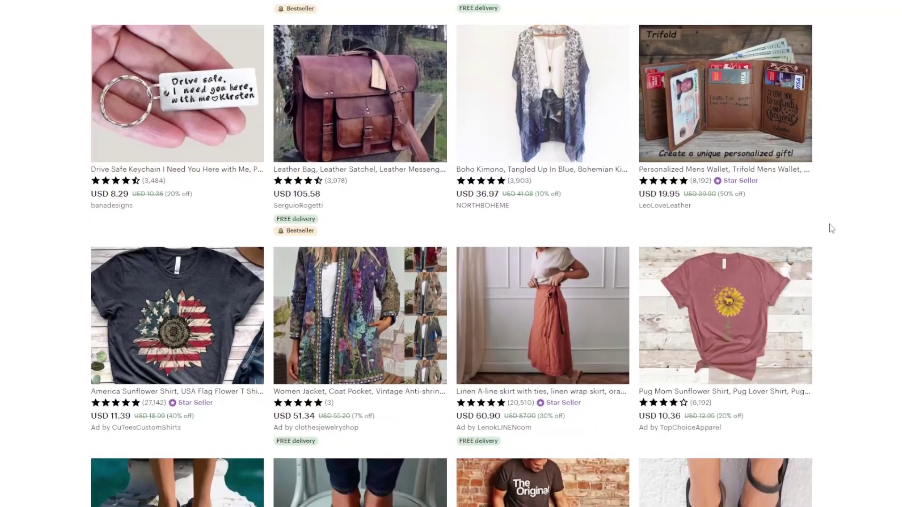
{"action": "scroll", "coordinate": [831, 228], "scroll_direction": "down", "scroll_amount": 7}
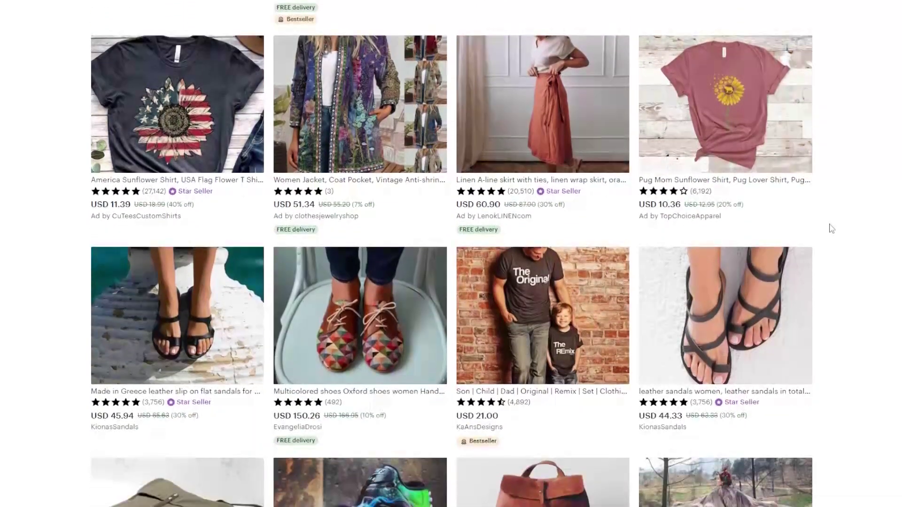
{"action": "scroll", "coordinate": [831, 229], "scroll_direction": "down", "scroll_amount": 7}
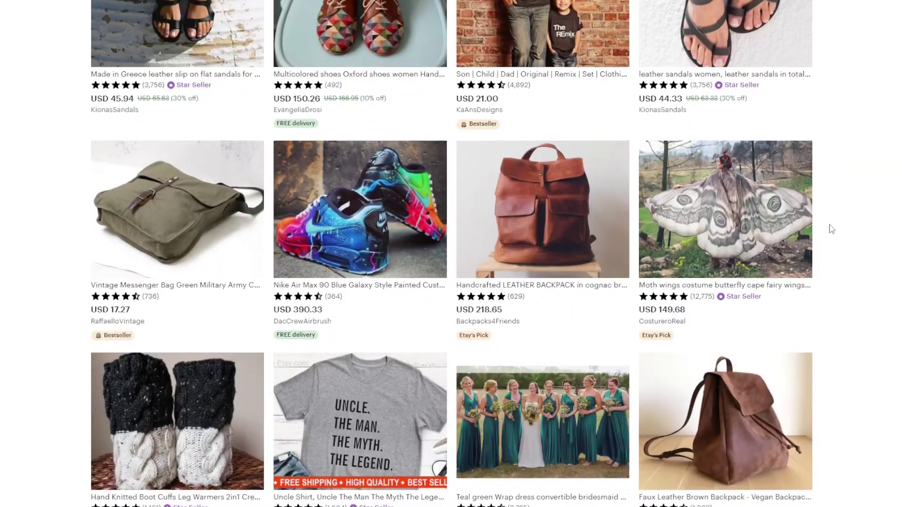
{"action": "scroll", "coordinate": [831, 229], "scroll_direction": "down", "scroll_amount": 7}
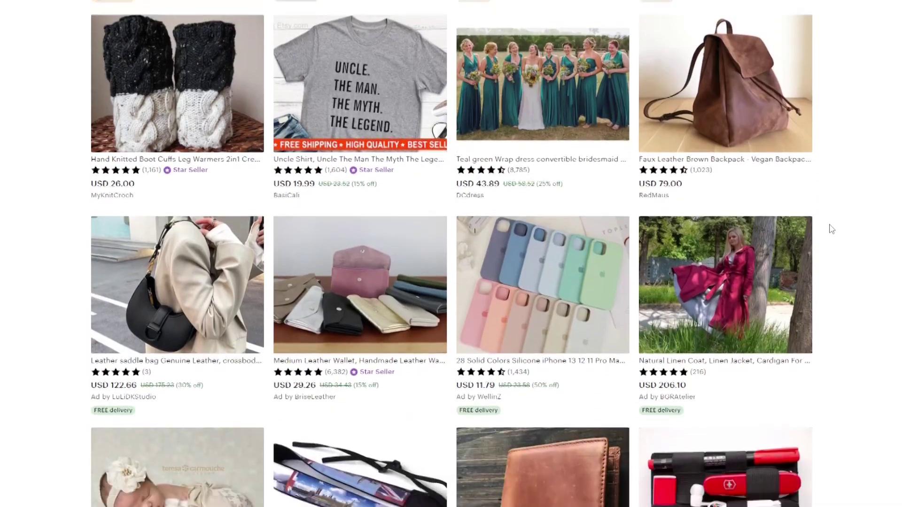
{"action": "scroll", "coordinate": [831, 229], "scroll_direction": "down", "scroll_amount": 6}
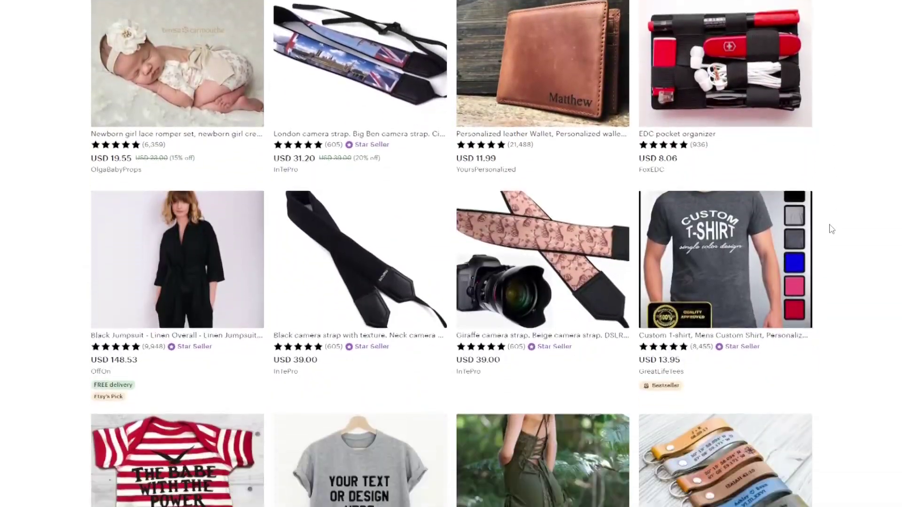
{"action": "scroll", "coordinate": [831, 229], "scroll_direction": "down", "scroll_amount": 6}
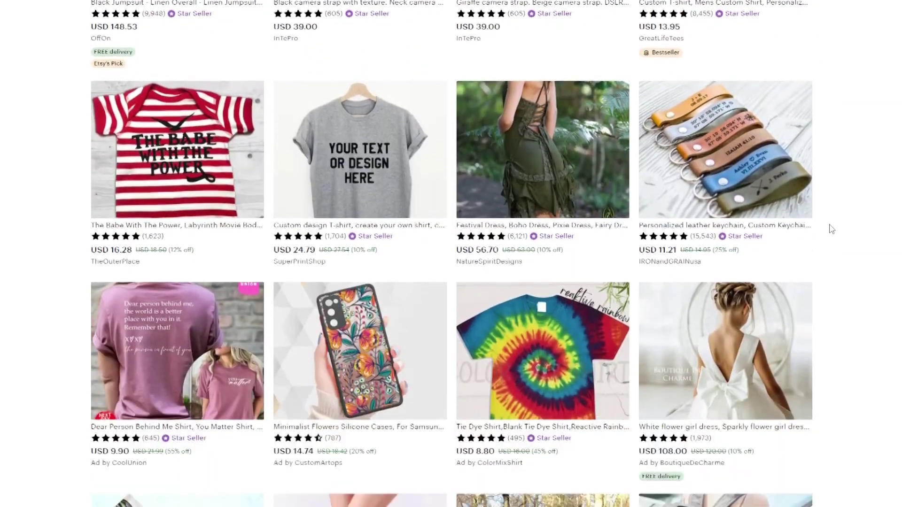
{"action": "scroll", "coordinate": [831, 229], "scroll_direction": "down", "scroll_amount": 9}
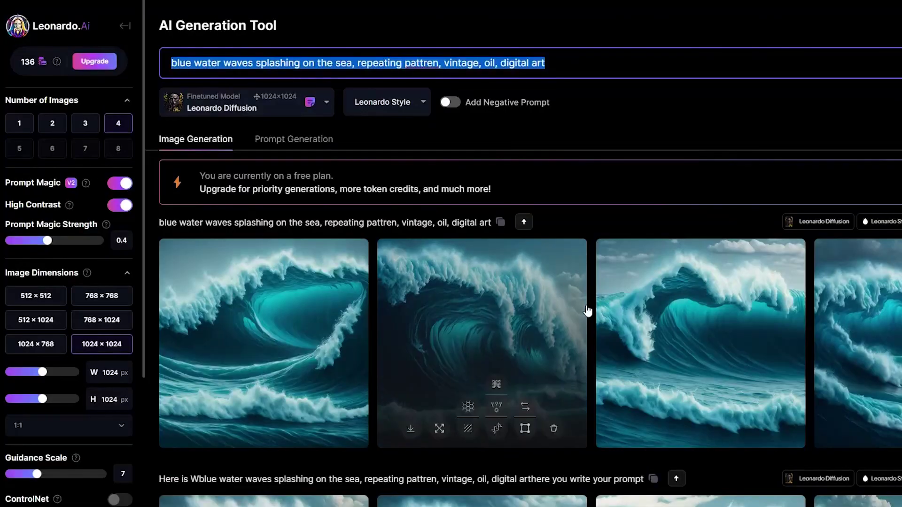
- In Leonardo.Ai, turn on tiling and generate four images from the existing blue water waves repeating-pattern prompt, then select the second result
{"action": "left_click", "coordinate": [171, 62]}
{"action": "left_click_drag", "start_coordinate": [171, 63], "coordinate": [545, 62]}
{"action": "left_click", "coordinate": [594, 62]}
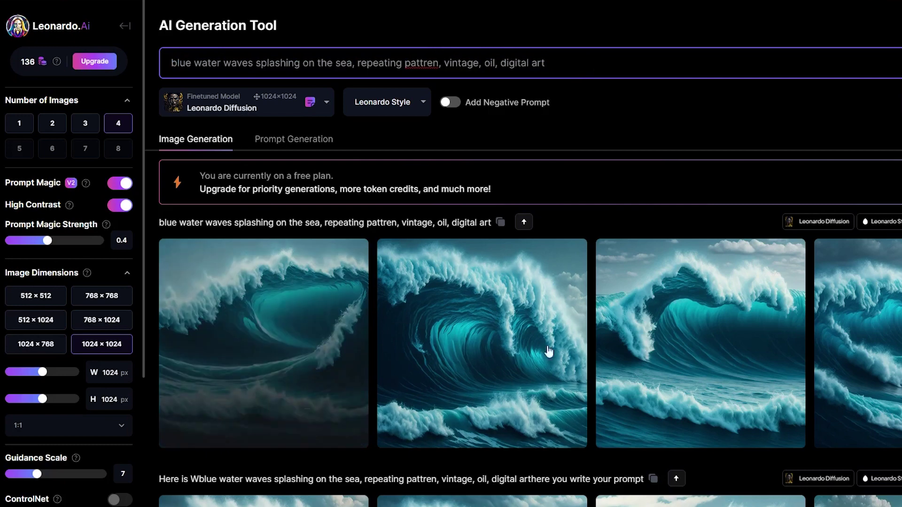
{"action": "scroll", "coordinate": [97, 350], "scroll_direction": "down", "scroll_amount": 3}
{"action": "left_click", "coordinate": [120, 353]}
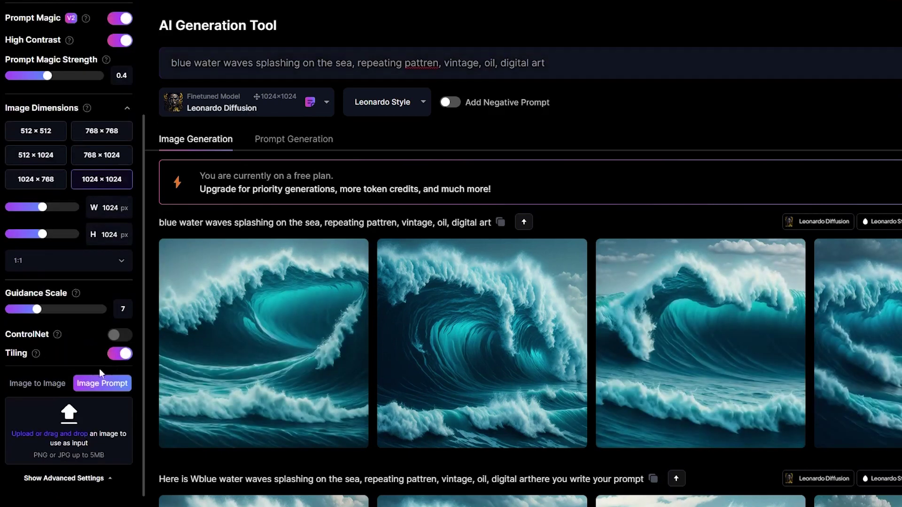
{"action": "scroll", "coordinate": [71, 282], "scroll_direction": "up", "scroll_amount": 3}
{"action": "key", "text": "ctrl+Return"}
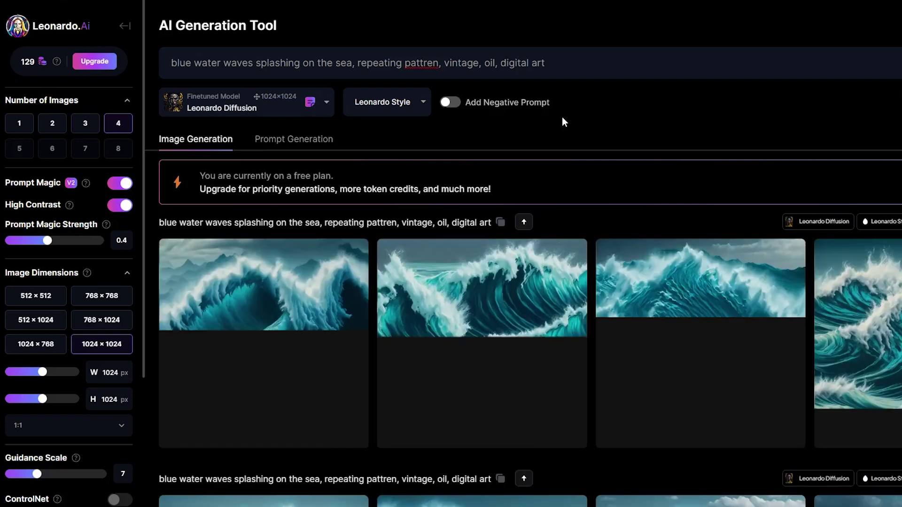
{"action": "left_click", "coordinate": [529, 305]}
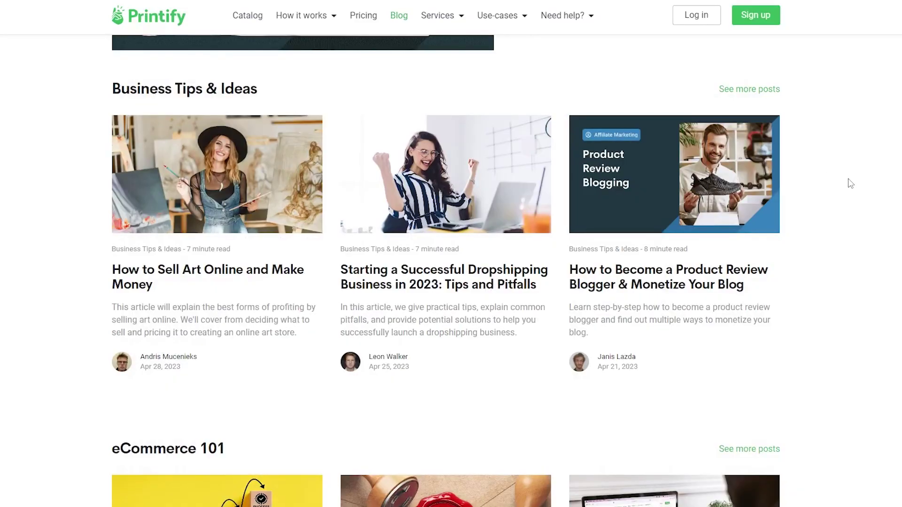
- Browse the Printify blog's article sections on business tips, eCommerce, product inspiration, marketing and design trends
{"action": "scroll", "coordinate": [850, 184], "scroll_direction": "down", "scroll_amount": 12}
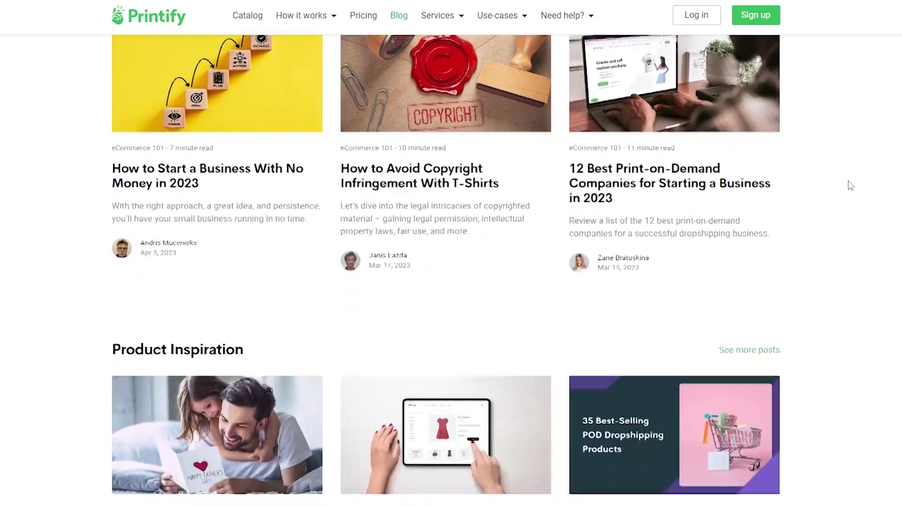
{"action": "scroll", "coordinate": [850, 185], "scroll_direction": "down", "scroll_amount": 7}
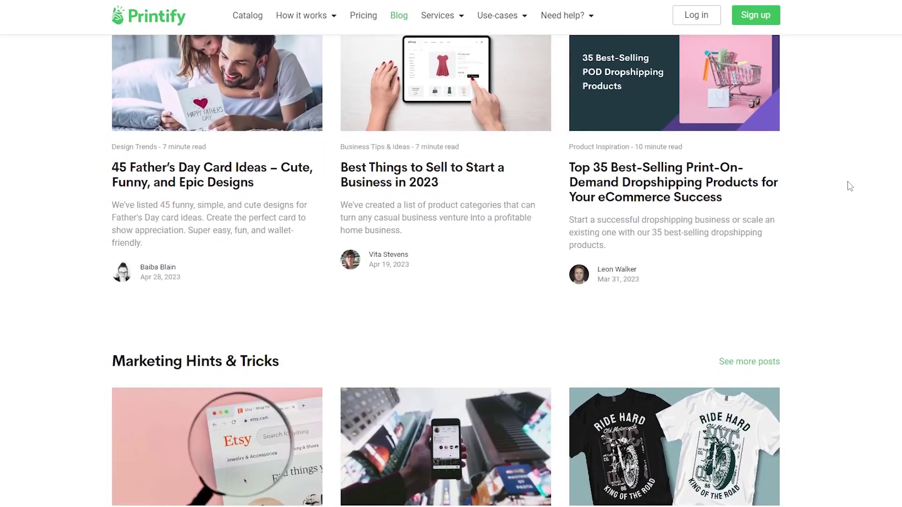
{"action": "scroll", "coordinate": [850, 187], "scroll_direction": "down", "scroll_amount": 8}
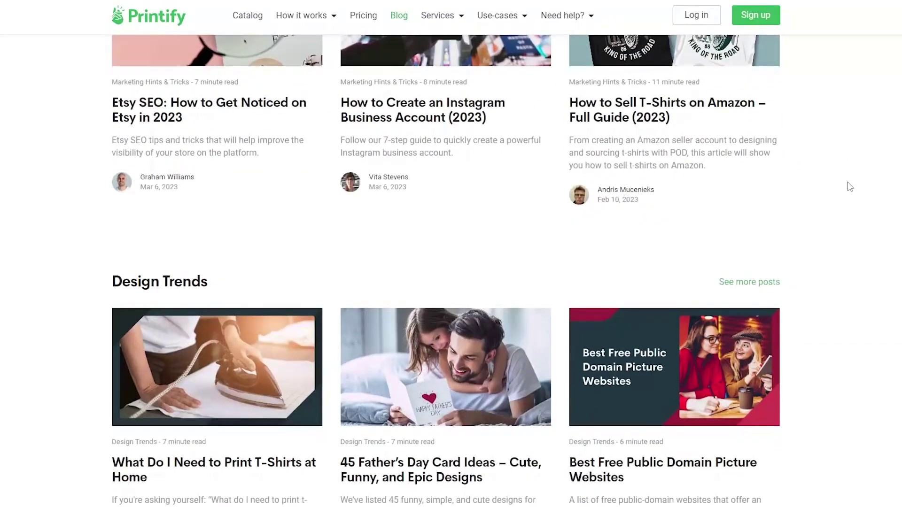
{"action": "scroll", "coordinate": [850, 188], "scroll_direction": "down", "scroll_amount": 4}
{"action": "scroll", "coordinate": [849, 188], "scroll_direction": "up", "scroll_amount": 12}
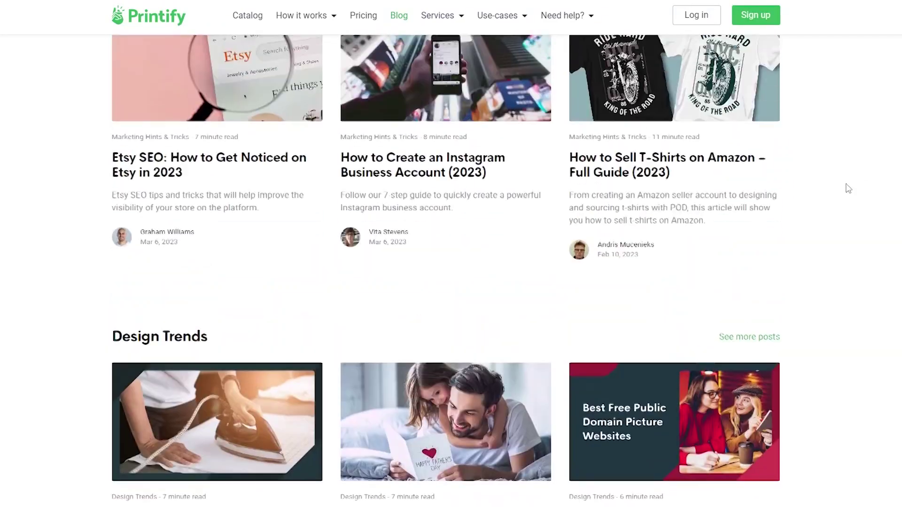
{"action": "scroll", "coordinate": [848, 187], "scroll_direction": "up", "scroll_amount": 6}
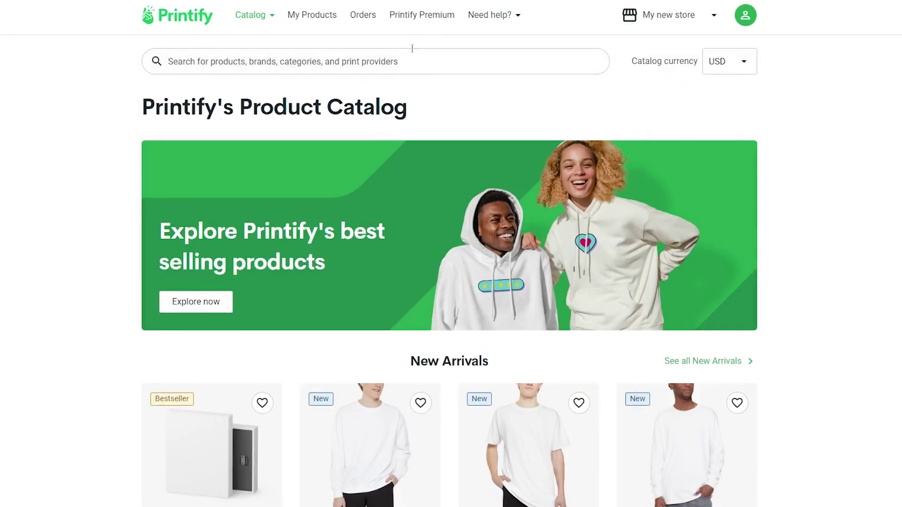
- Search the Printify catalog for "pilow" and start designing the Spun Polyester Square Pillow from MWW On Demand
{"action": "left_click", "coordinate": [409, 54]}
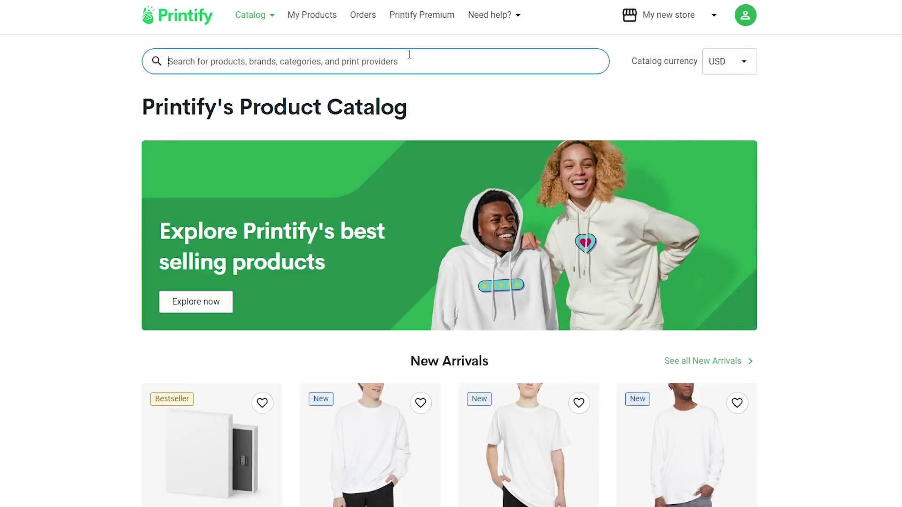
{"action": "type", "text": "pilow"}
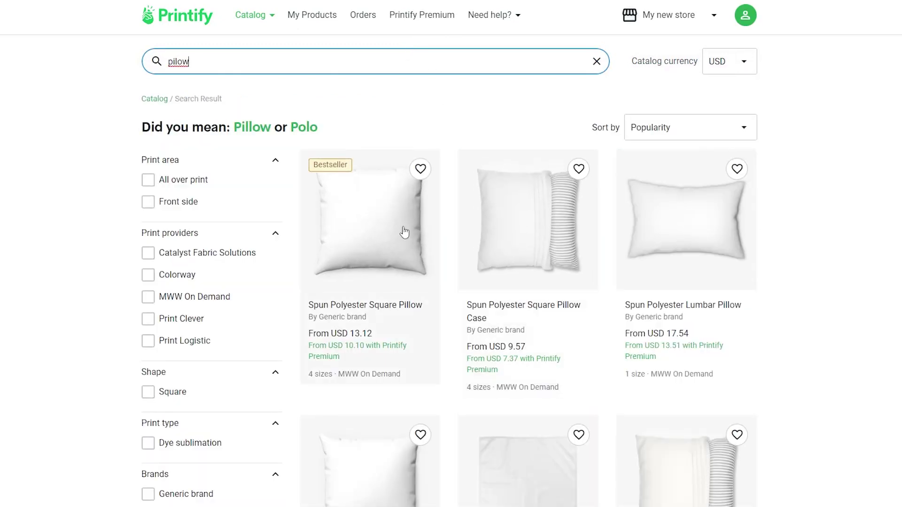
{"action": "left_click", "coordinate": [404, 232]}
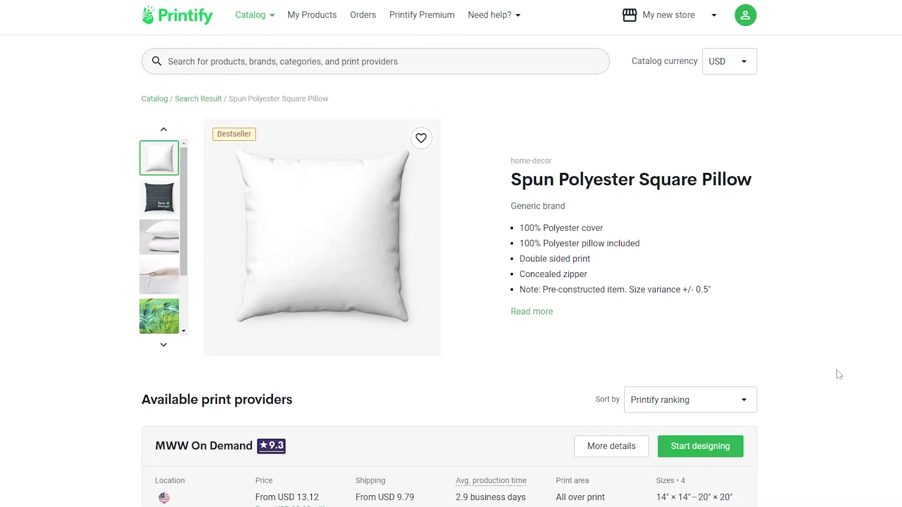
{"action": "left_click", "coordinate": [677, 449]}
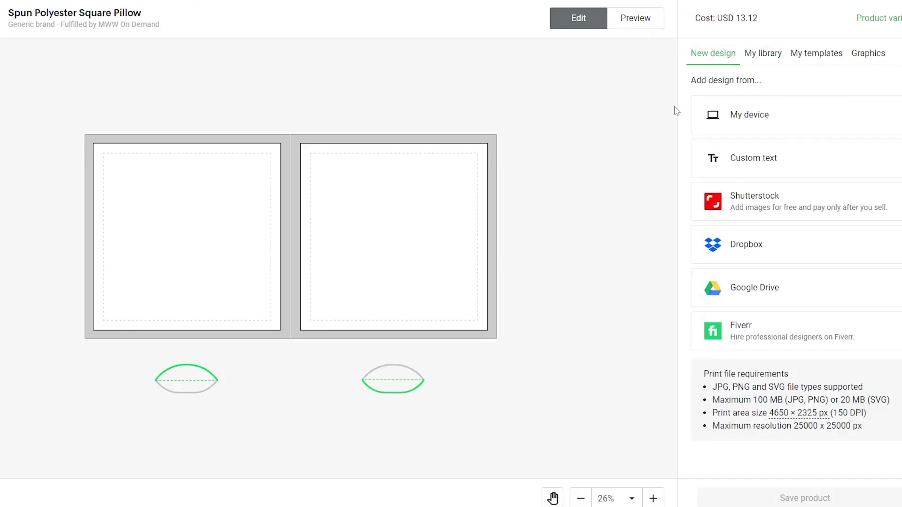
- Upload the image Leonardo_Diffusion_blue_water_waves_splashing_on_the_sea_repea_2 from the device's images folder to the pillow design
{"action": "left_click", "coordinate": [763, 117]}
{"action": "left_click", "coordinate": [538, 104]}
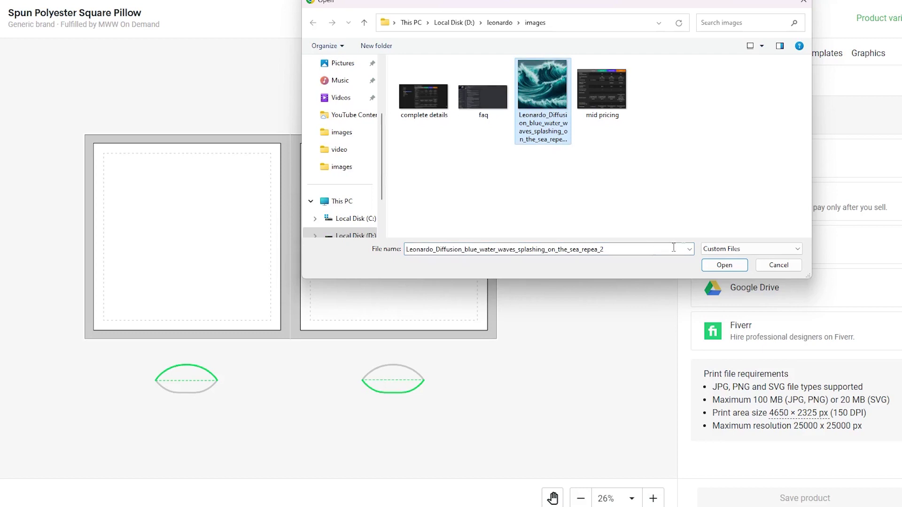
{"action": "left_click", "coordinate": [724, 265]}
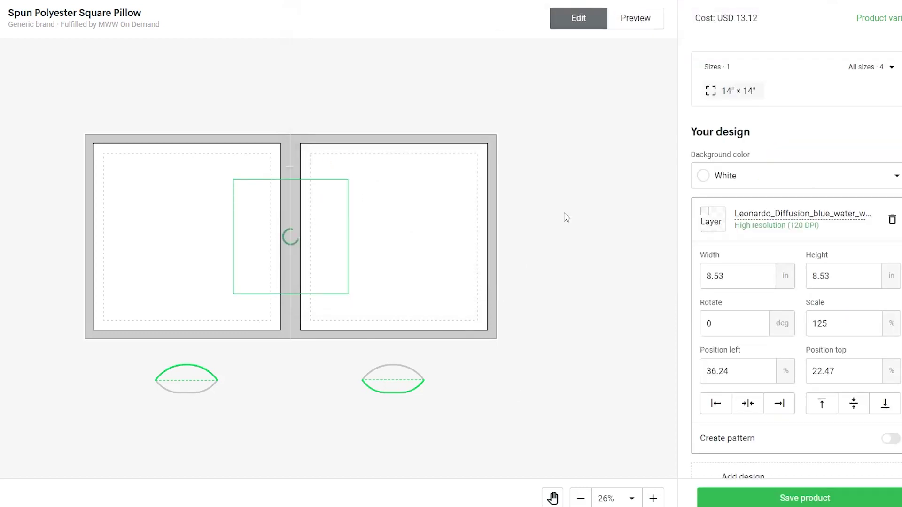
- Make the wave image a repeating pattern, enlarge it to about 15.5 × 15.5 in to cover each pillow side, and preview the product
{"action": "left_click", "coordinate": [890, 439]}
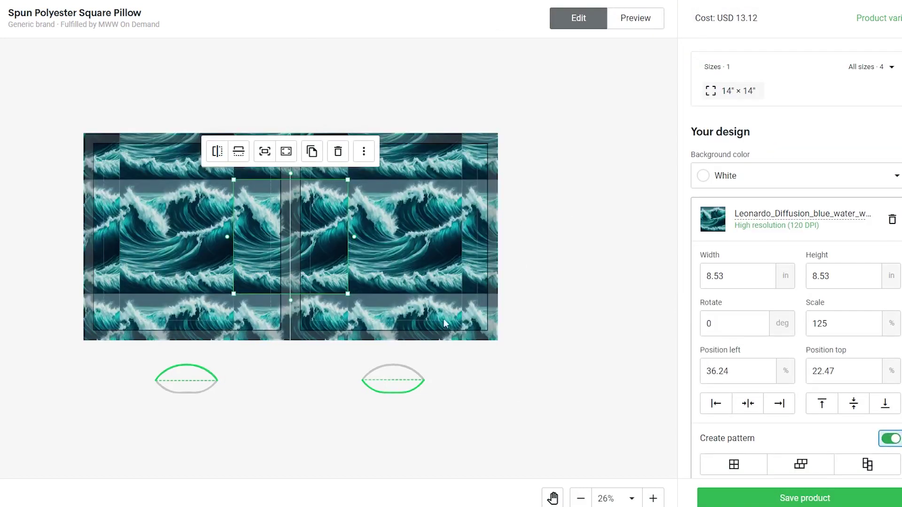
{"action": "left_click_drag", "start_coordinate": [348, 294], "coordinate": [436, 382]}
{"action": "left_click_drag", "start_coordinate": [492, 338], "coordinate": [499, 343]}
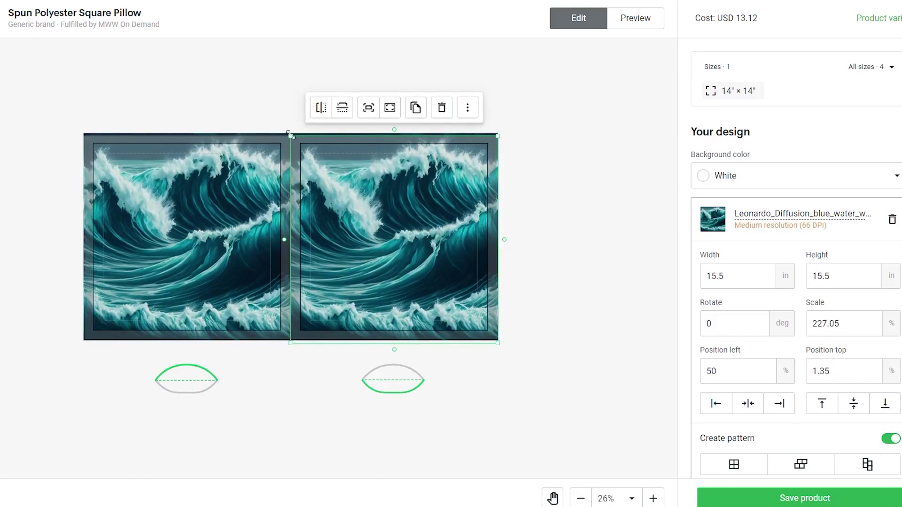
{"action": "left_click_drag", "start_coordinate": [292, 133], "coordinate": [288, 134]}
{"action": "left_click", "coordinate": [648, 27]}
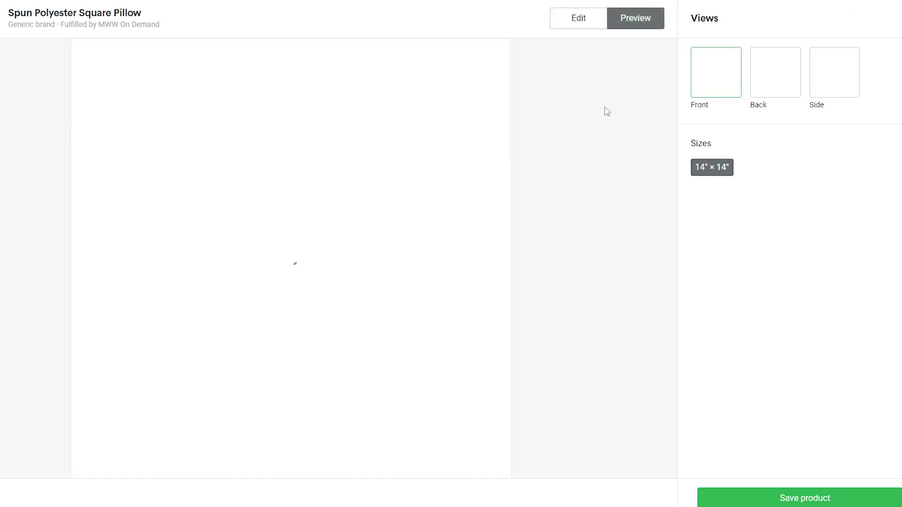